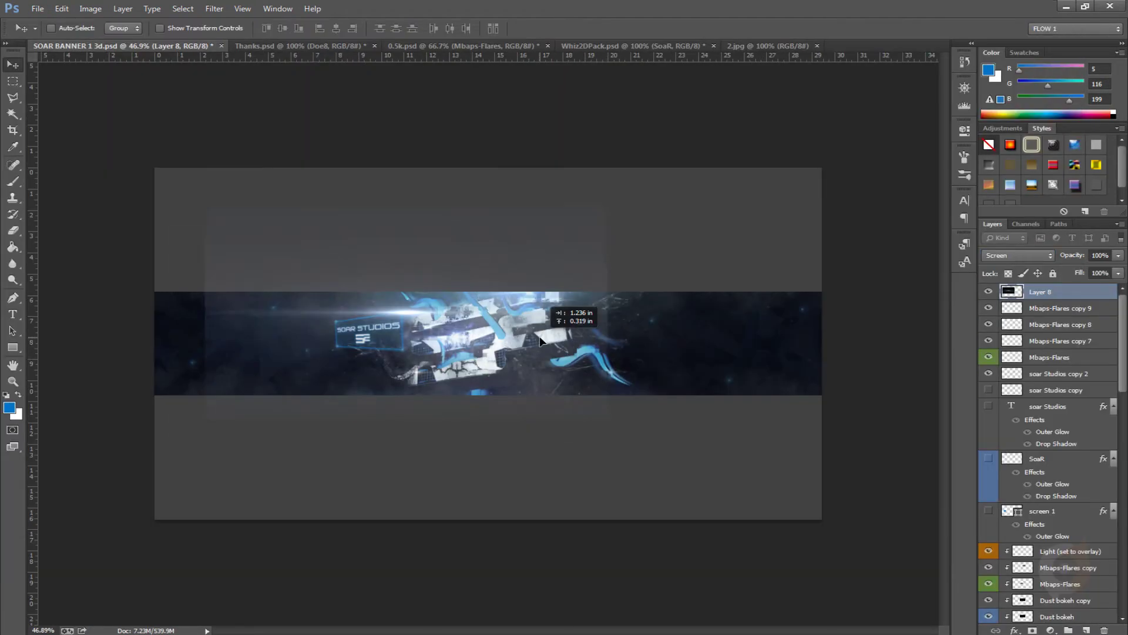
Drag the Layer 8 copy 2 flare left so it overlaps the SOAR STUDIOS logo
drag(541, 340, 386, 225)
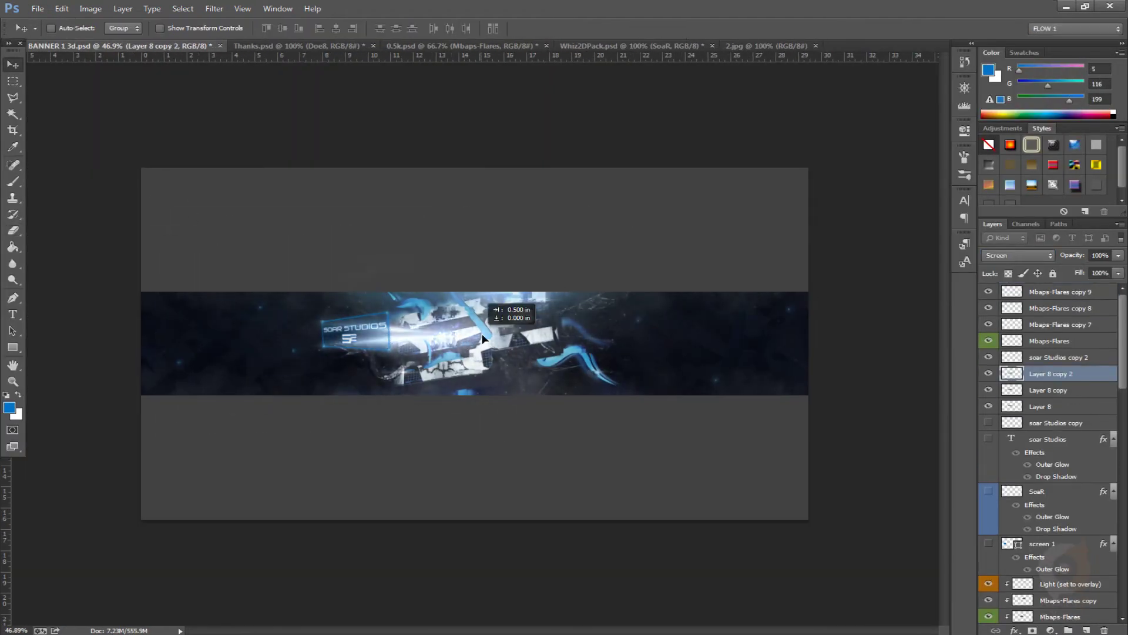